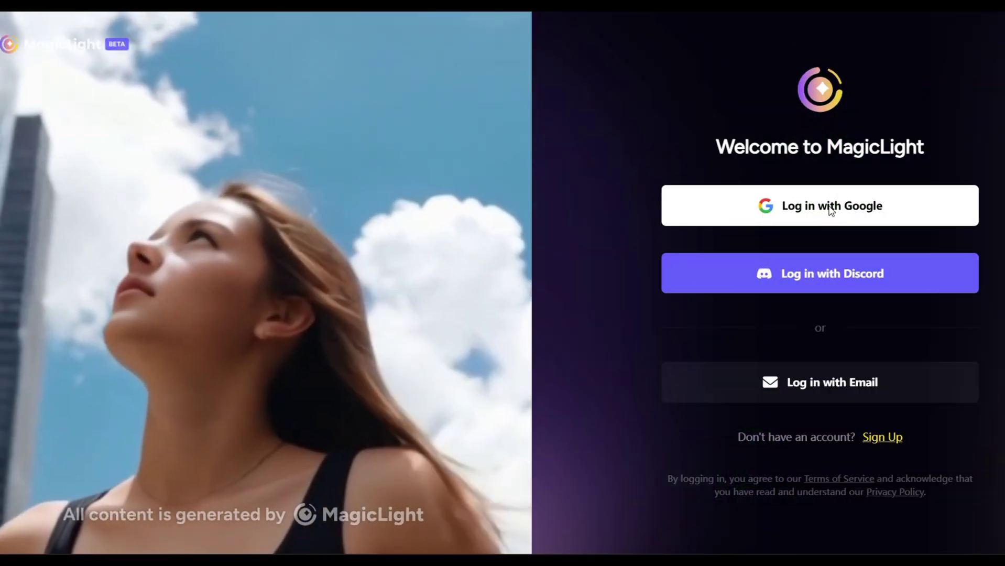
Sign in with Google and start a new AI video from the dashboard.
click(830, 211)
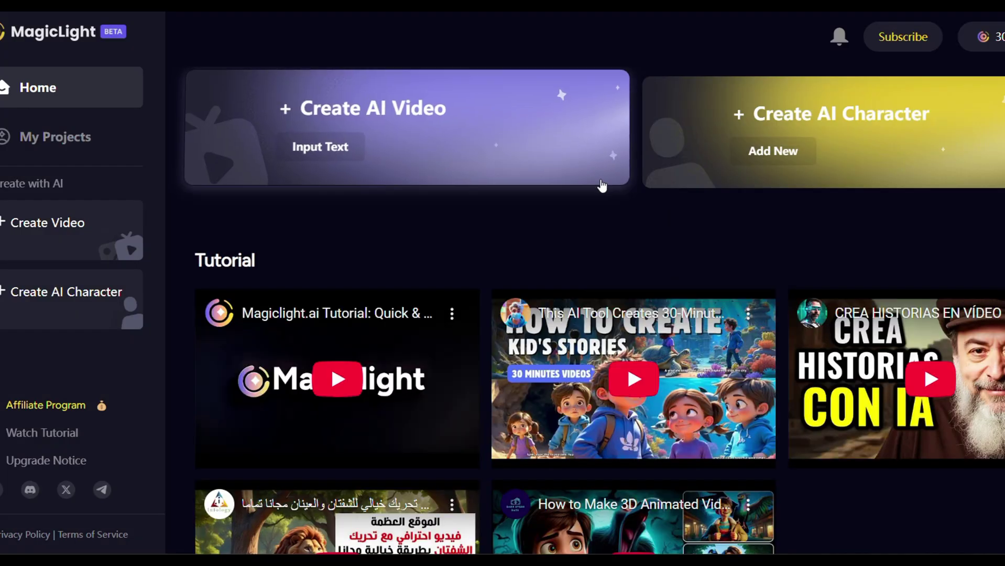
click(570, 163)
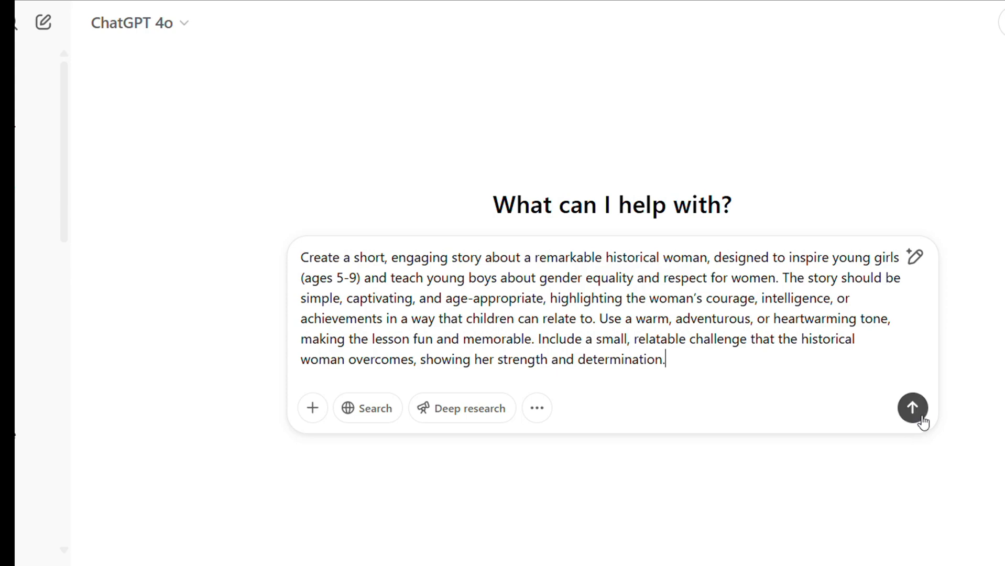
Send ChatGPT the children's story prompt about a historical woman.
click(913, 407)
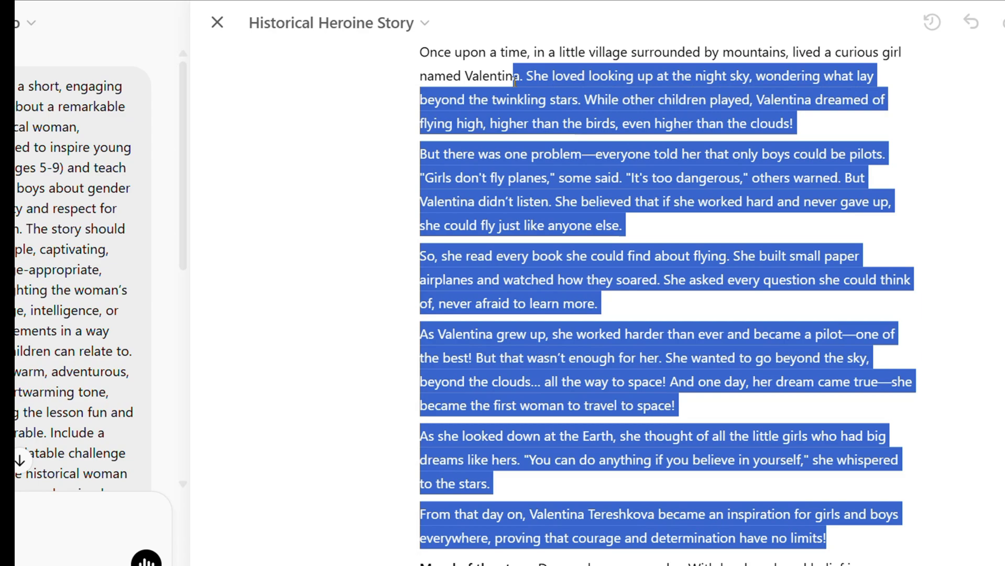
drag(518, 75, 414, 63)
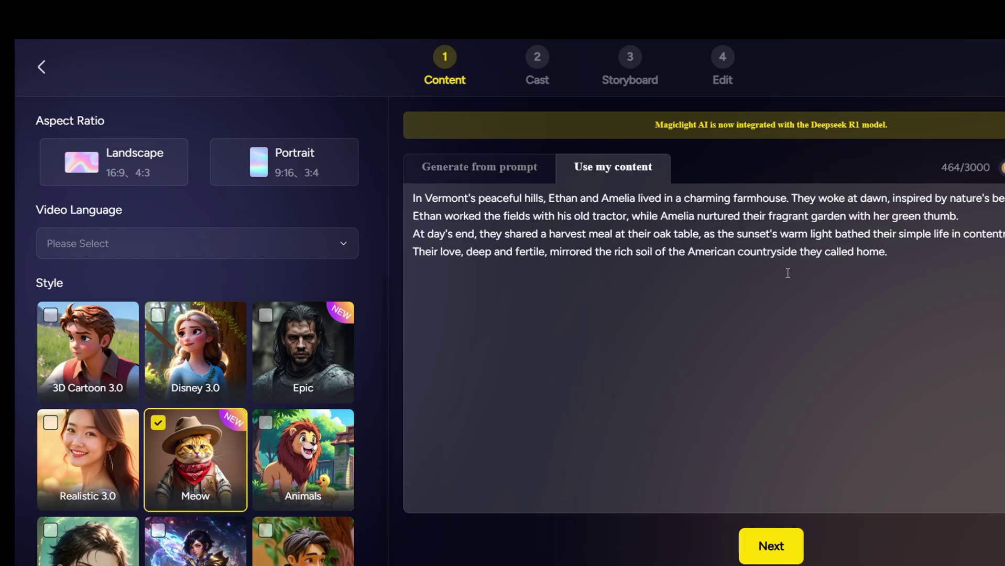
Replace MagicLight's sample story text with the pasted Valentina story.
drag(900, 253, 454, 198)
key(Delete)
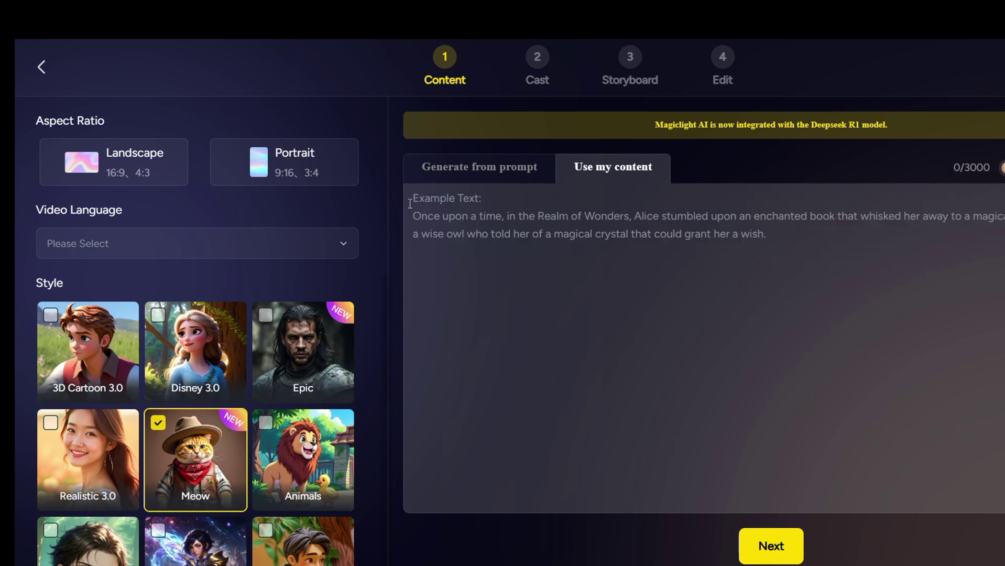
key(ctrl+v)
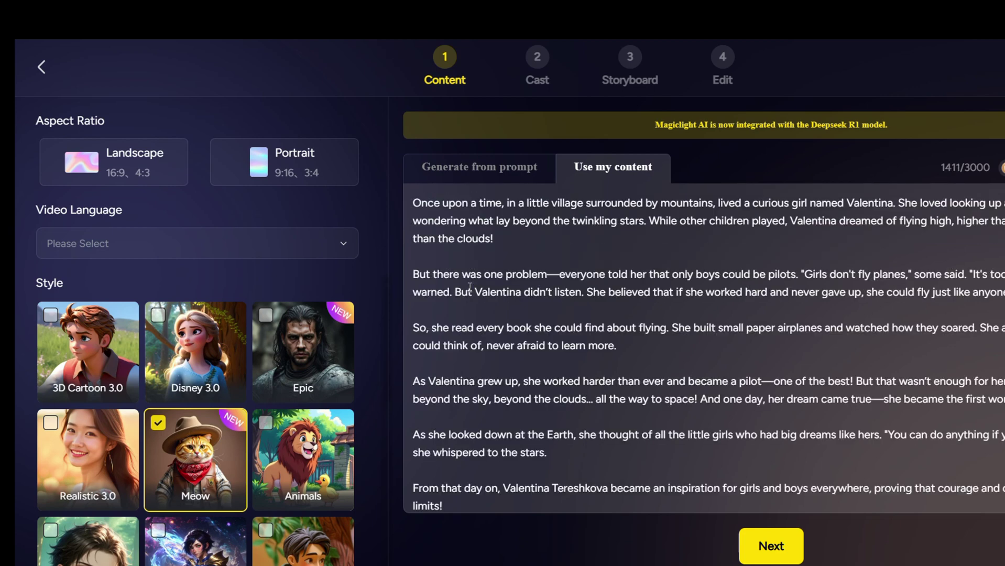
Choose the Landscape ratio and English as the video language.
click(134, 157)
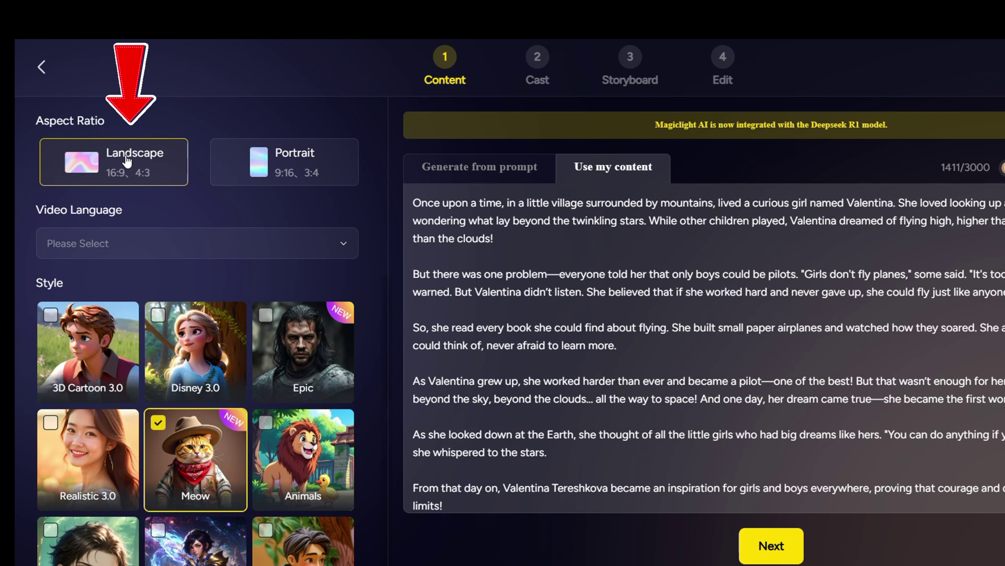
scroll(210, 363, down, 1)
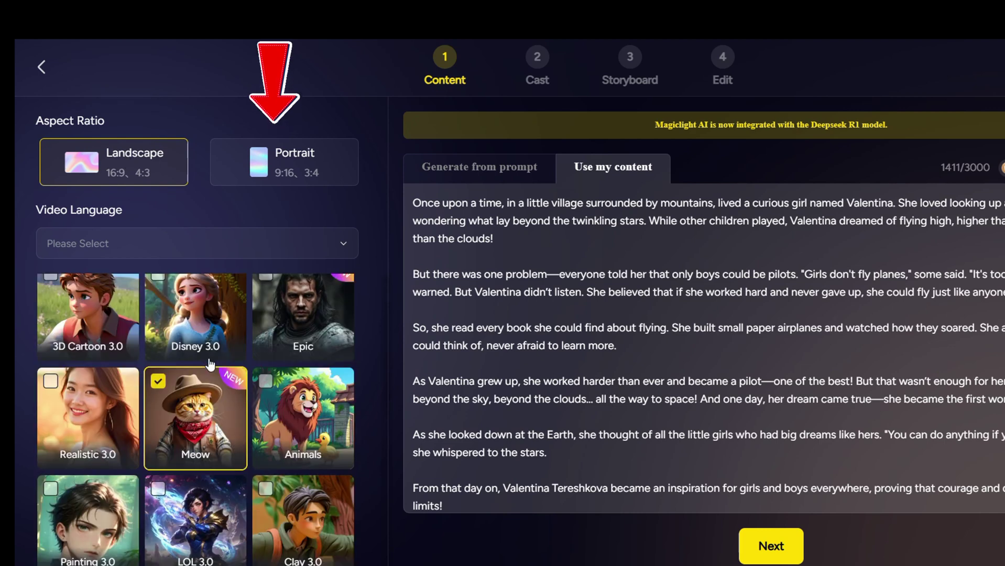
scroll(210, 363, up, 1)
click(340, 244)
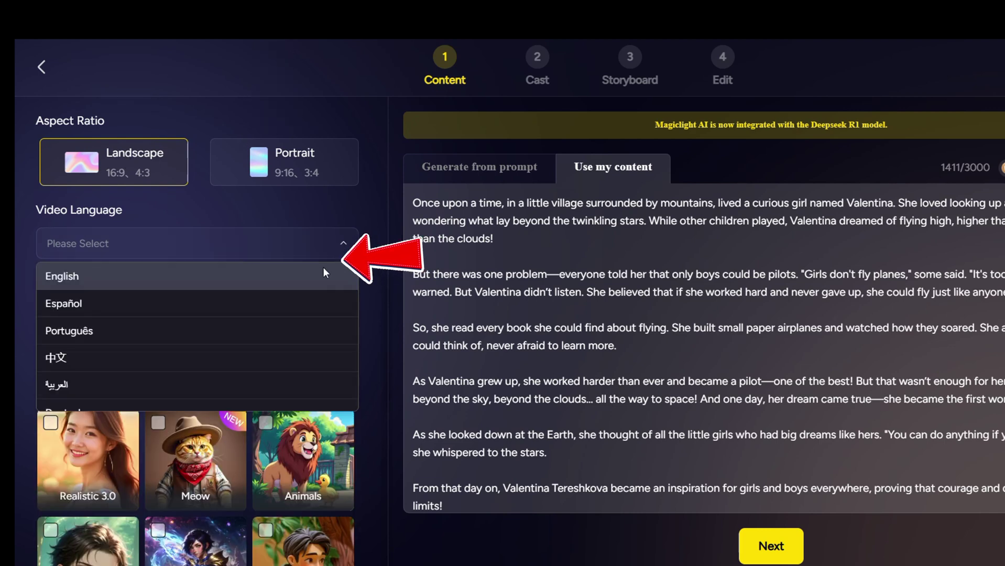
click(323, 272)
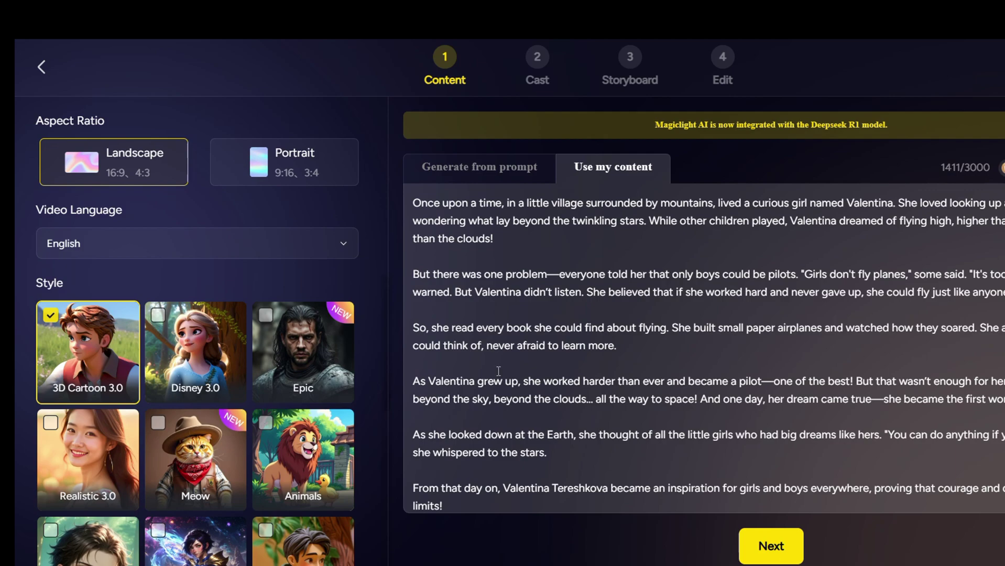
Split the story into shots and move the opening sentence from shot 1 into shot 2.
click(771, 546)
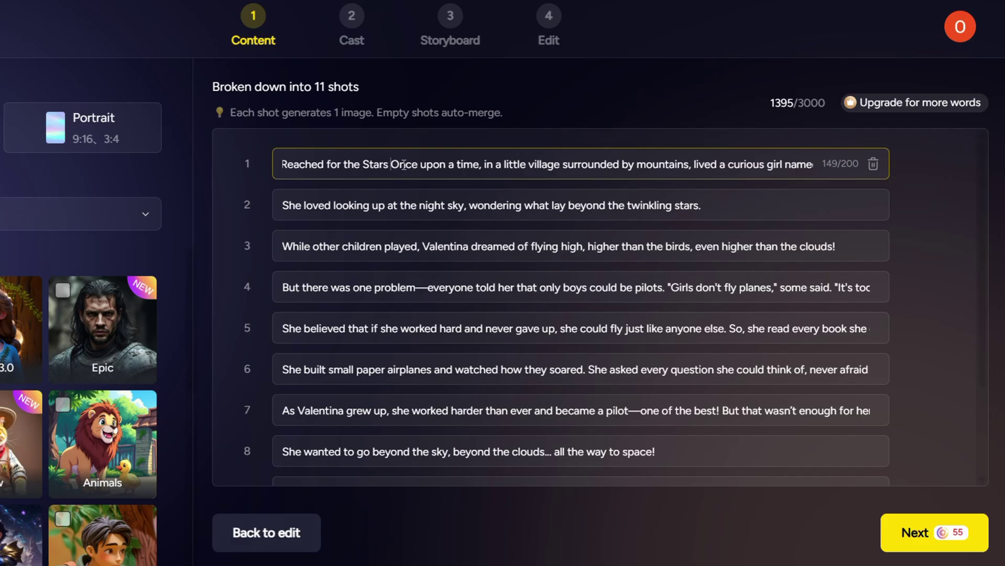
drag(391, 163, 817, 161)
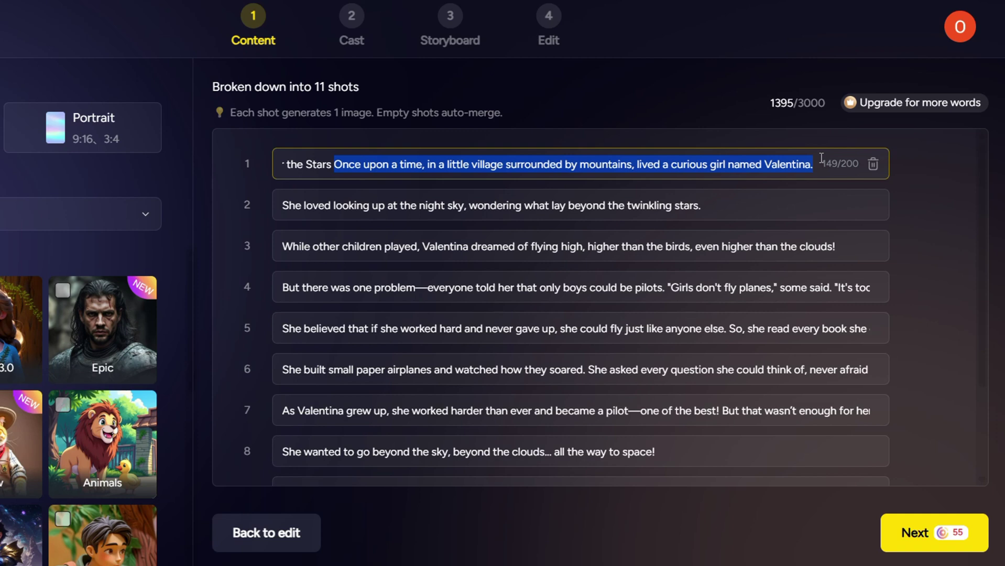
key(ctrl+x)
click(815, 204)
key(ctrl+a)
key(ctrl+v)
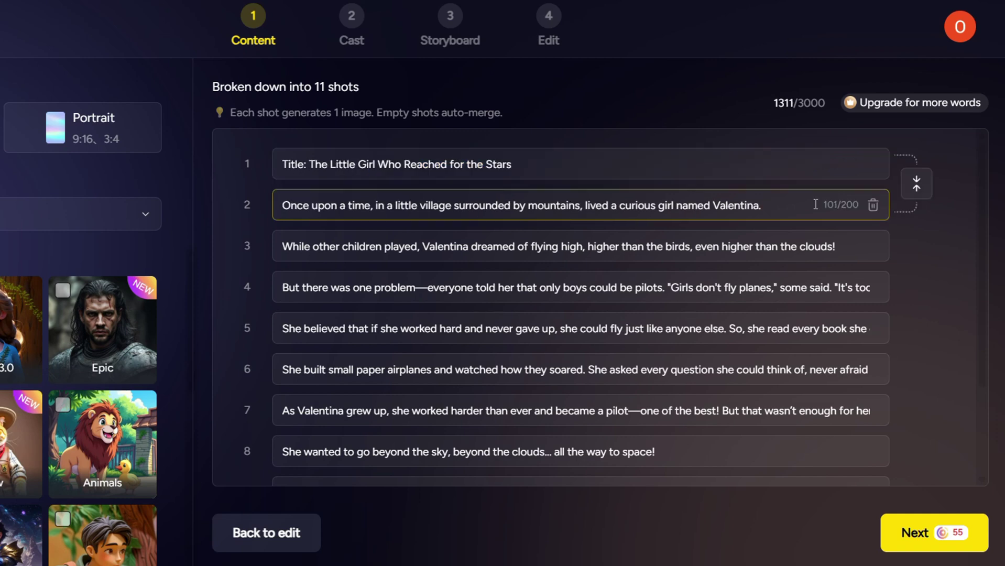
Add a new shot 3 containing the night-sky sentence.
key(Return)
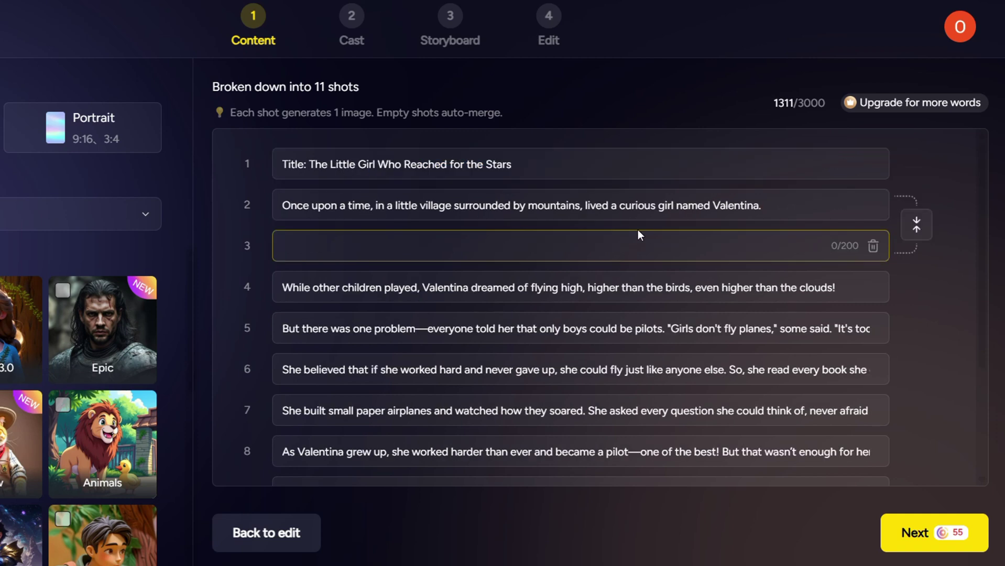
key(ctrl+v)
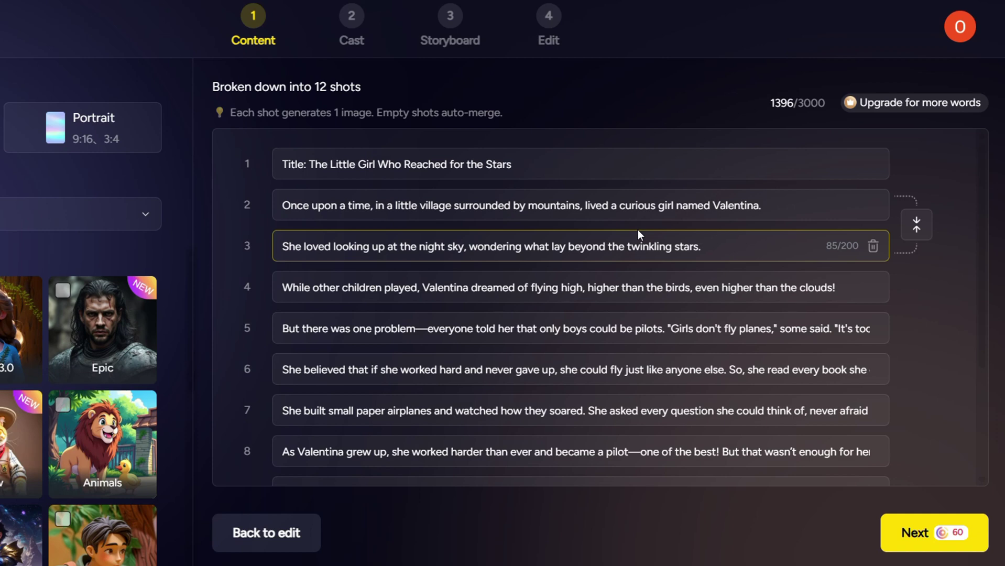
scroll(638, 229, down, 1)
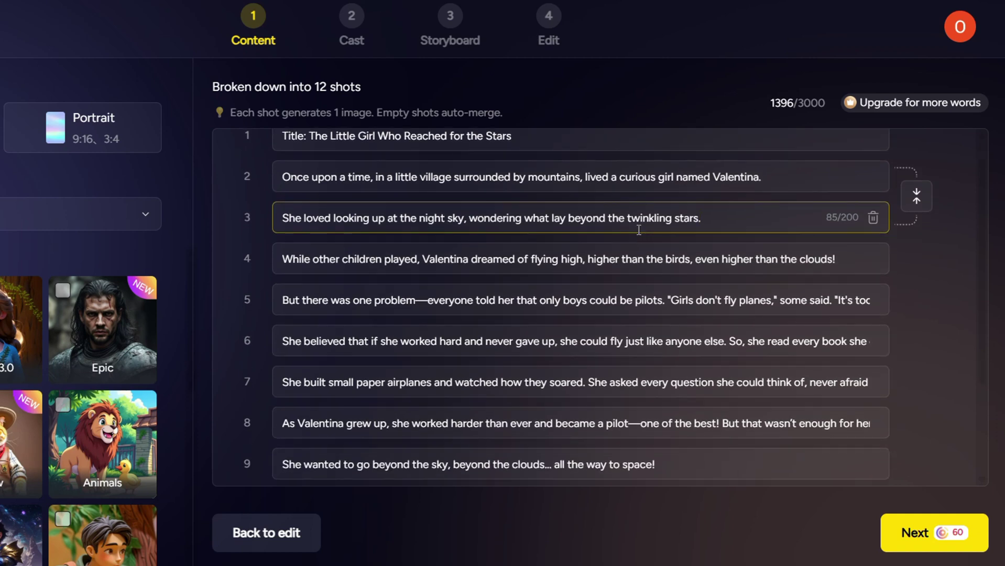
scroll(638, 230, down, 5)
click(708, 328)
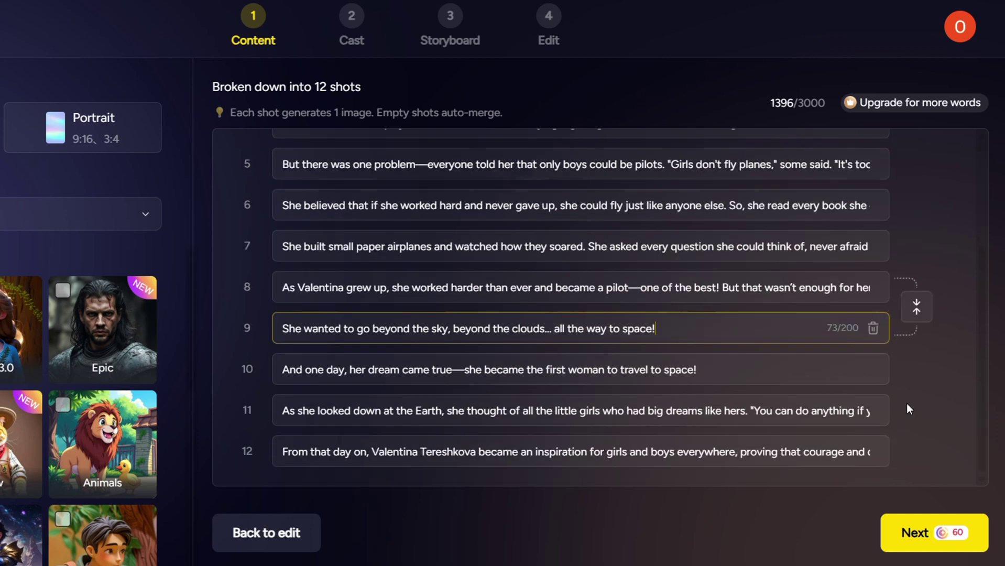
Auto-cast portraits for the four detected characters and start generating the storyboard.
click(915, 536)
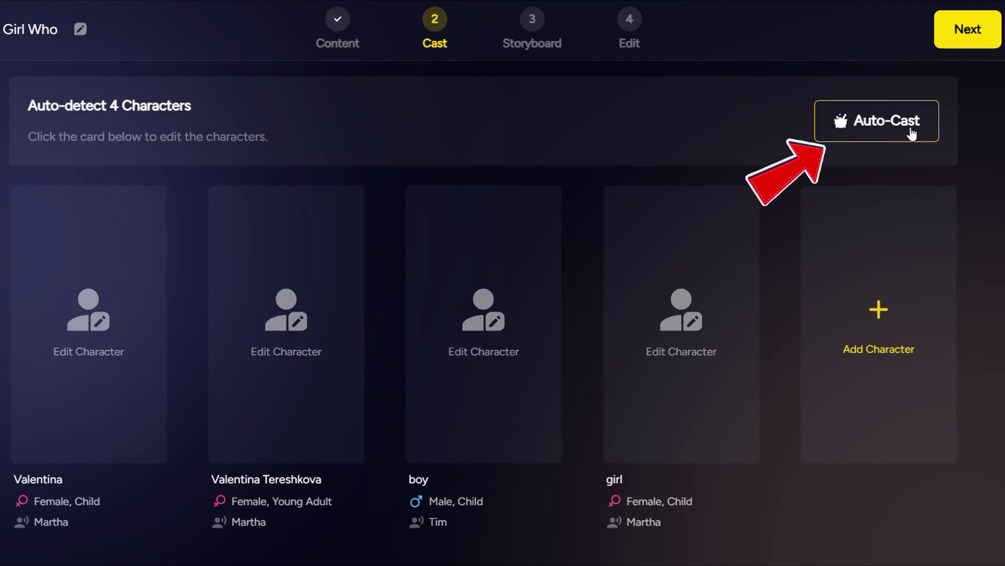
click(911, 127)
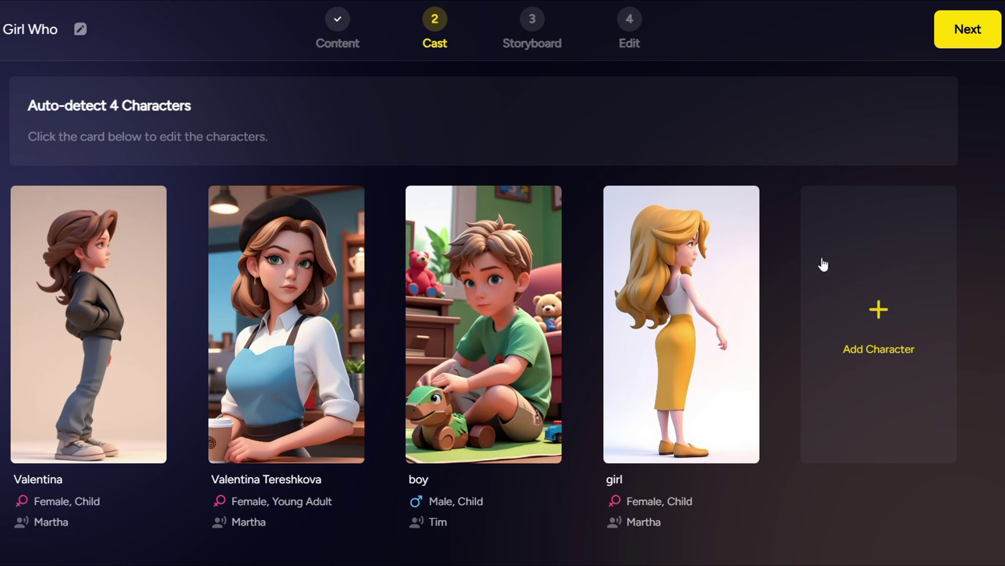
click(977, 36)
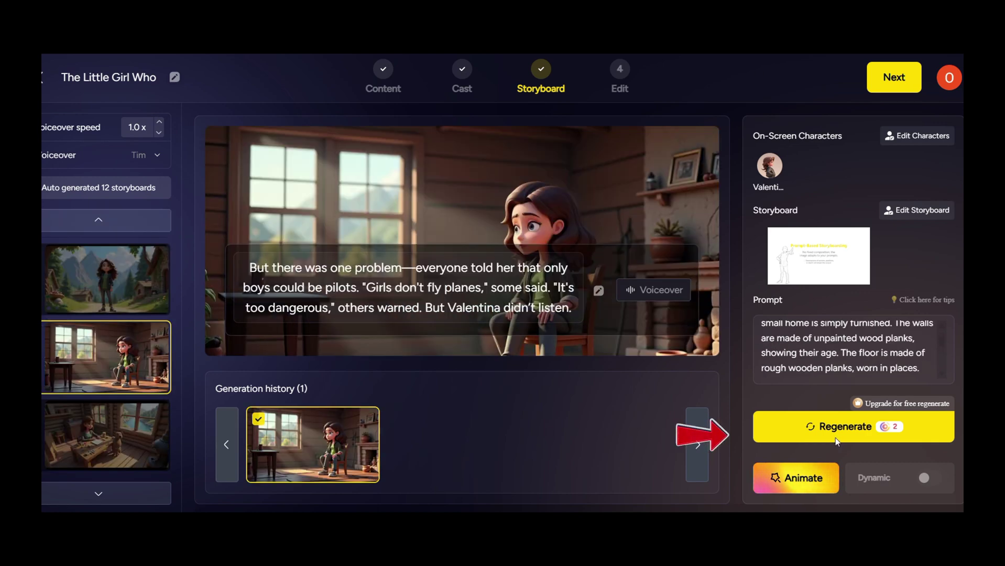
Regenerate one scene's image, then continue to the Edit step without animating scenes.
click(836, 432)
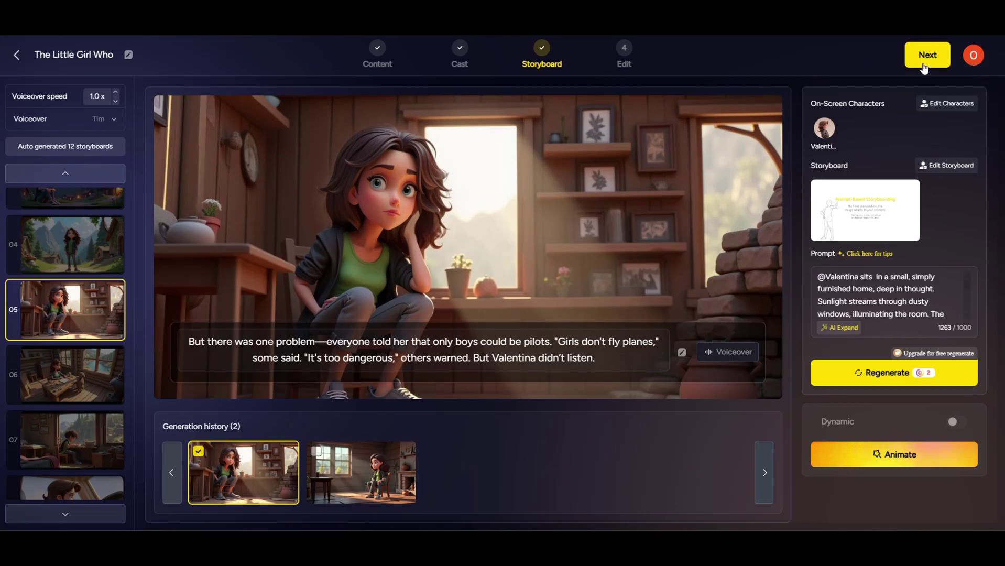
click(924, 60)
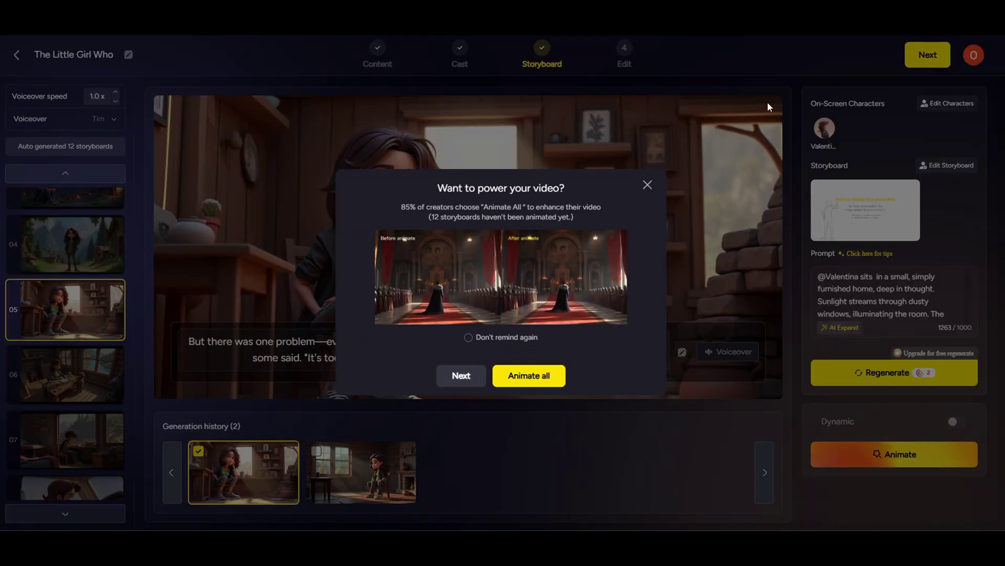
click(528, 376)
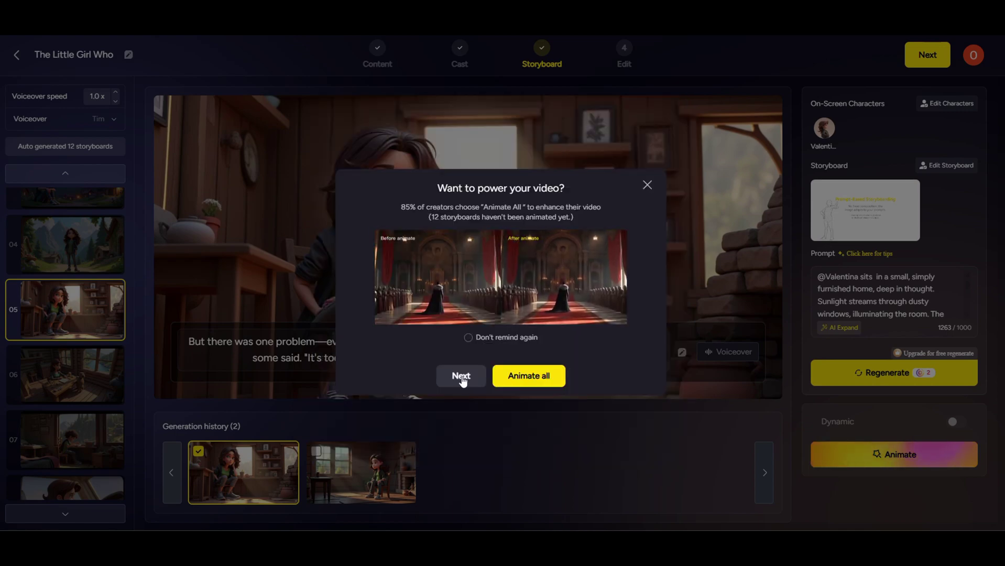
click(461, 376)
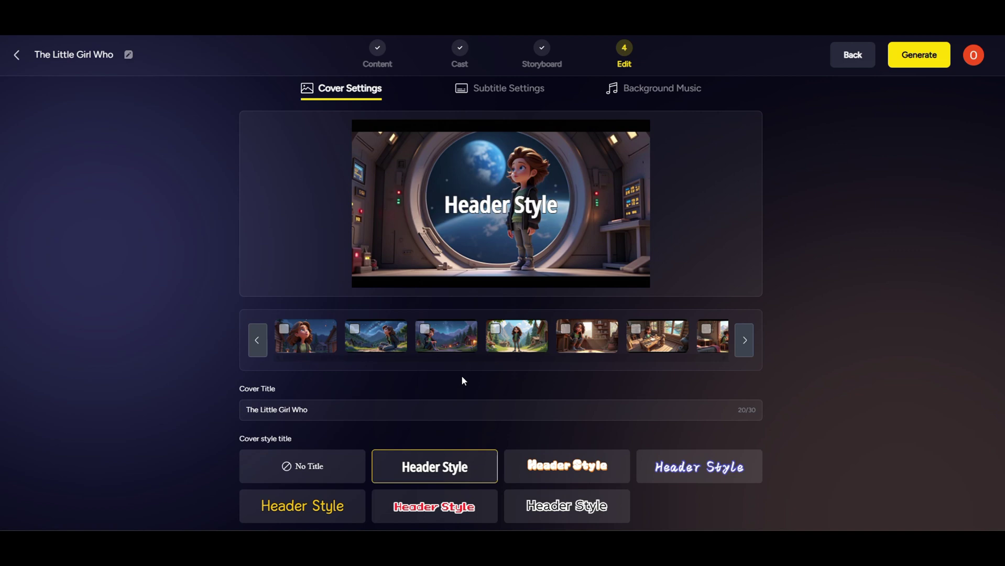
Review the subtitle style and background music options, then start generating the video.
click(526, 89)
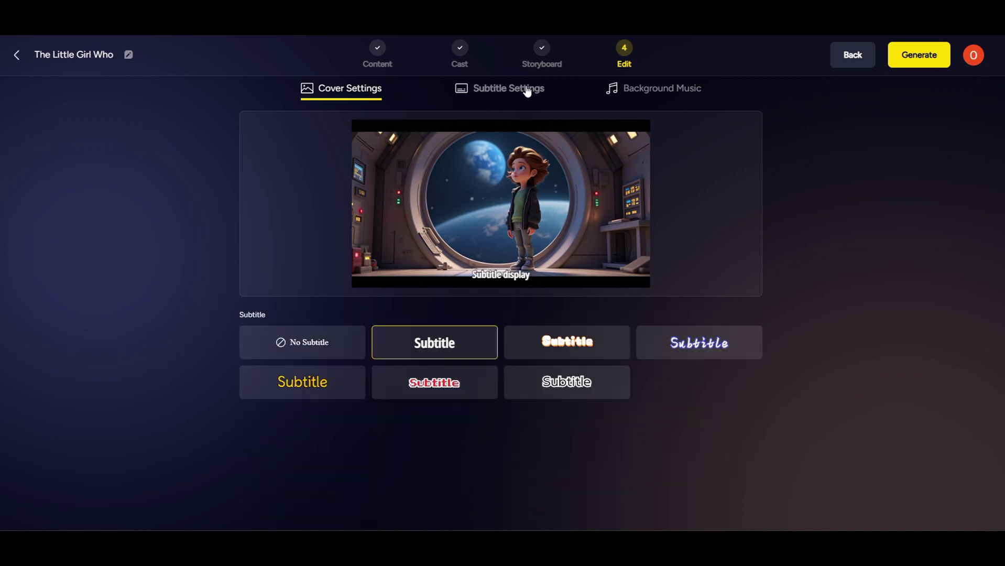
click(658, 98)
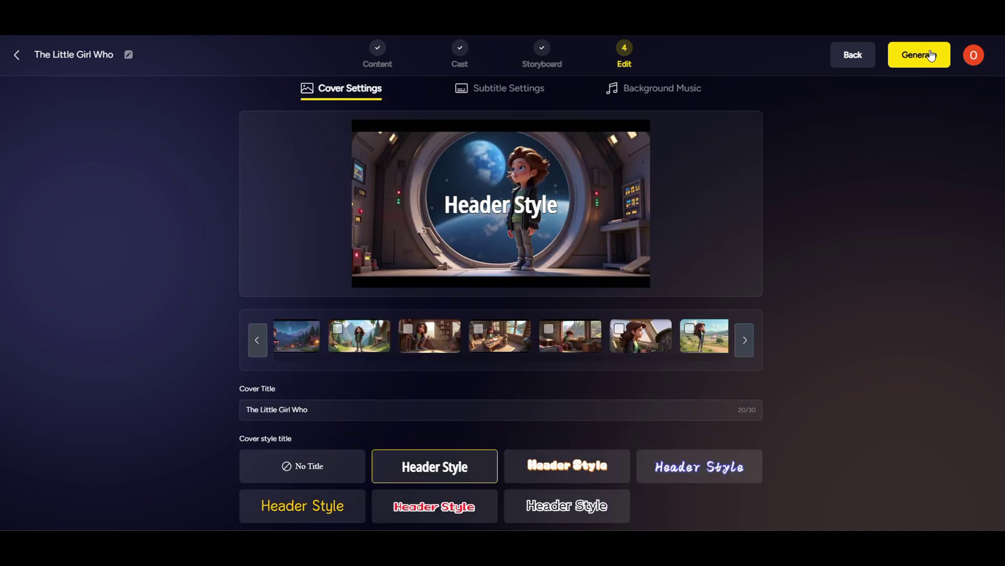
click(928, 51)
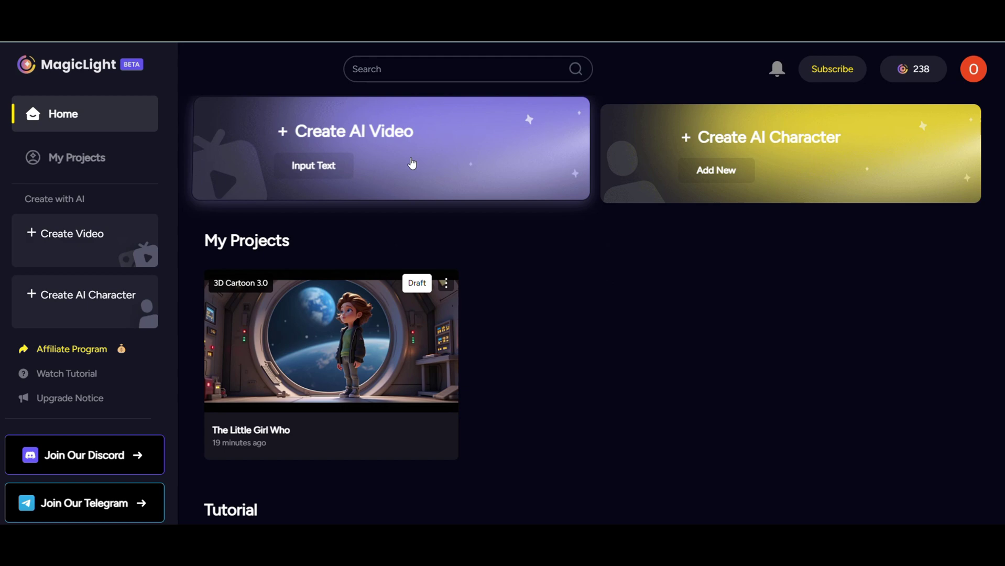
Start a new text-based AI video and delete the Mood shot and another unwanted shot.
click(415, 161)
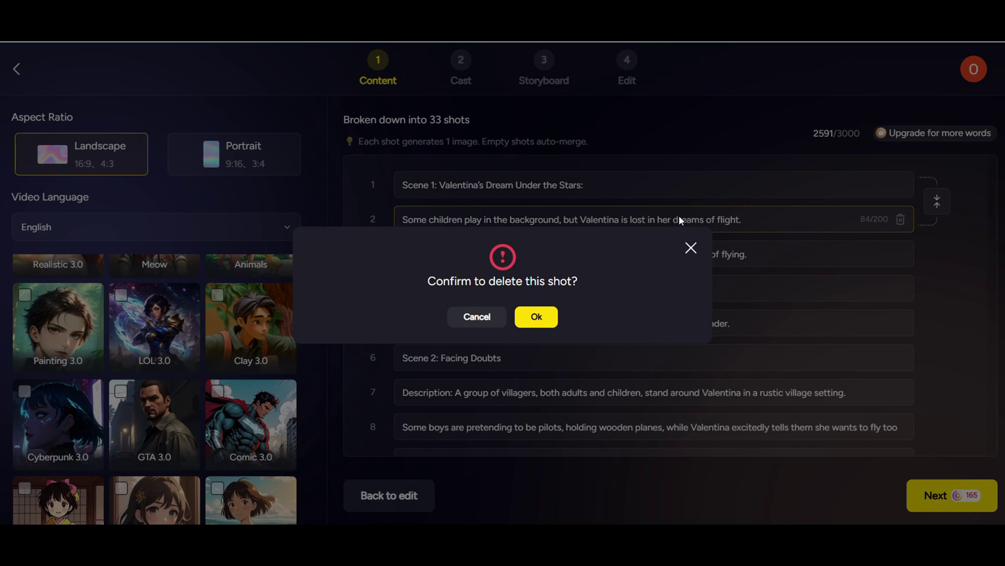
click(678, 215)
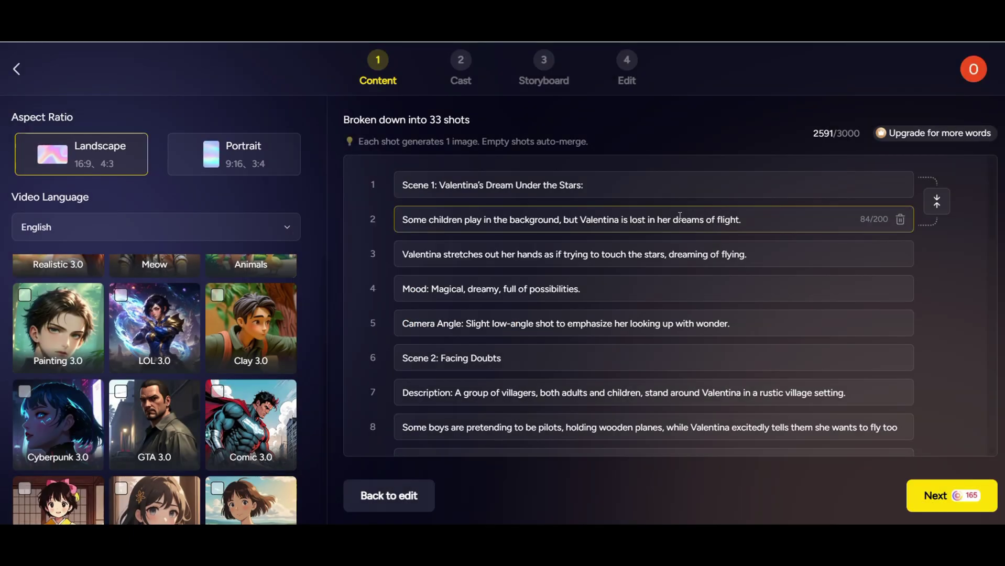
click(619, 289)
click(901, 288)
click(535, 317)
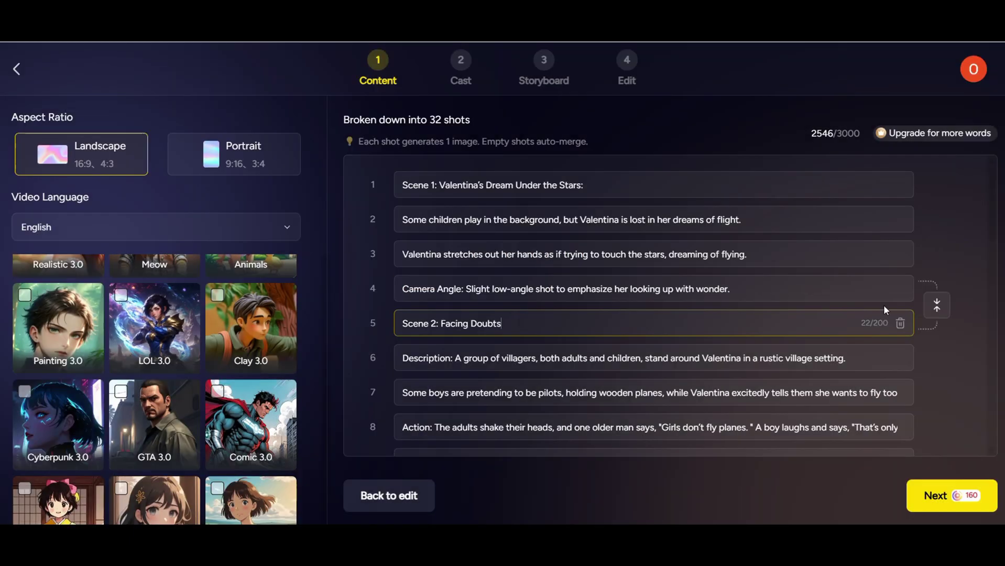
click(901, 289)
click(535, 317)
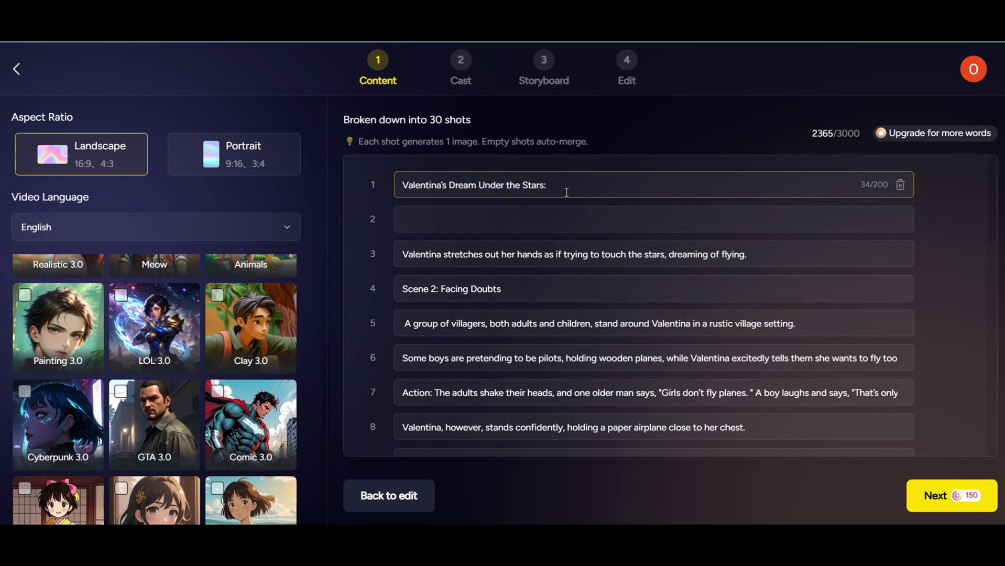
Move the stretching-hands text into the empty second shot.
click(754, 254)
key(ctrl+a)
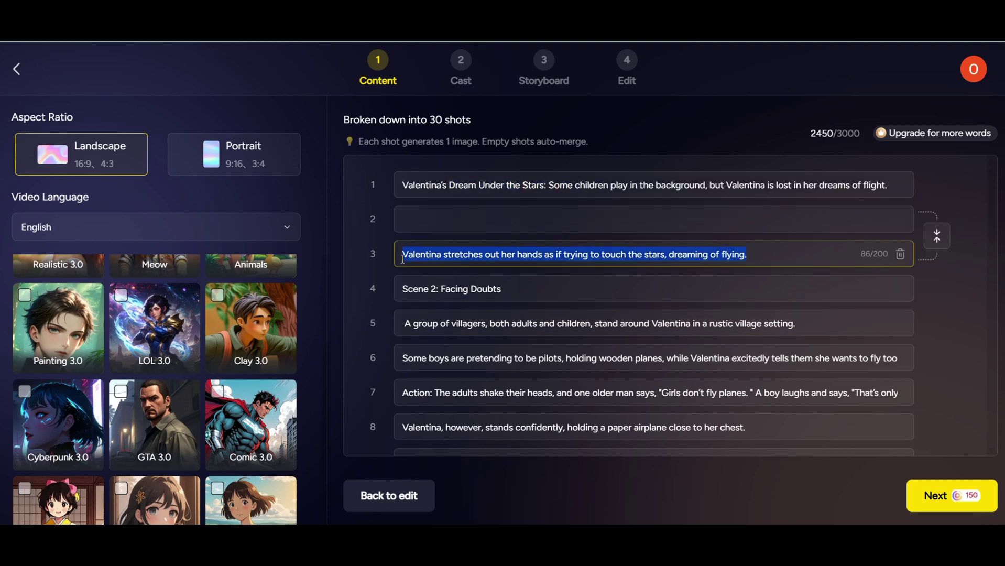
key(ctrl+x)
click(629, 219)
key(ctrl+v)
click(515, 289)
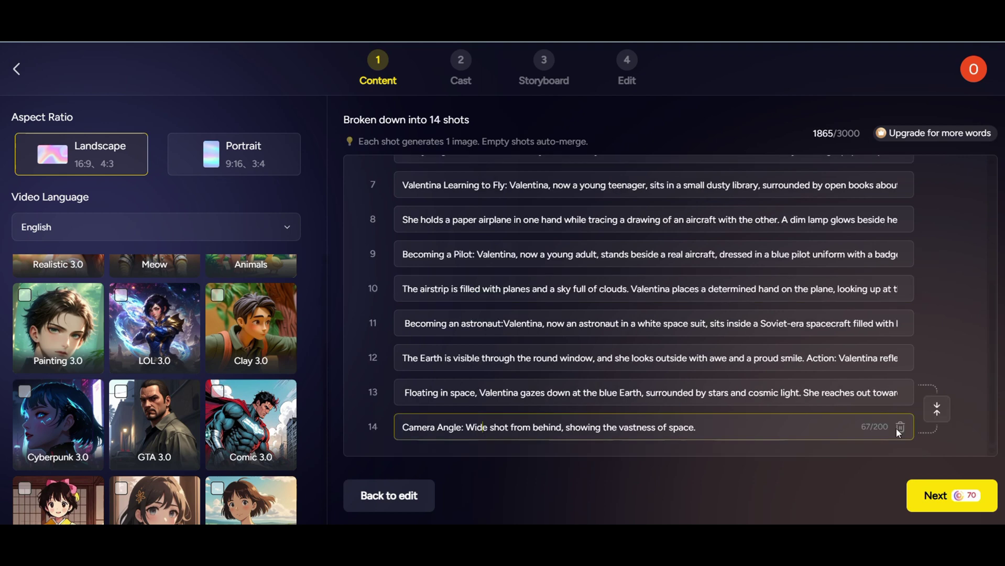
Delete the final Camera Angle shot, leaving 13 shots.
click(899, 427)
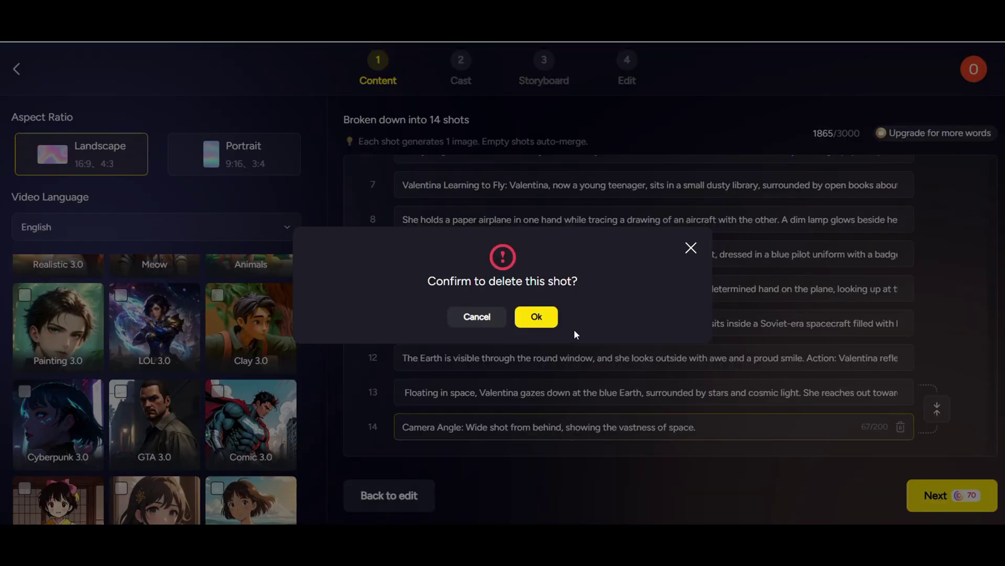
click(536, 316)
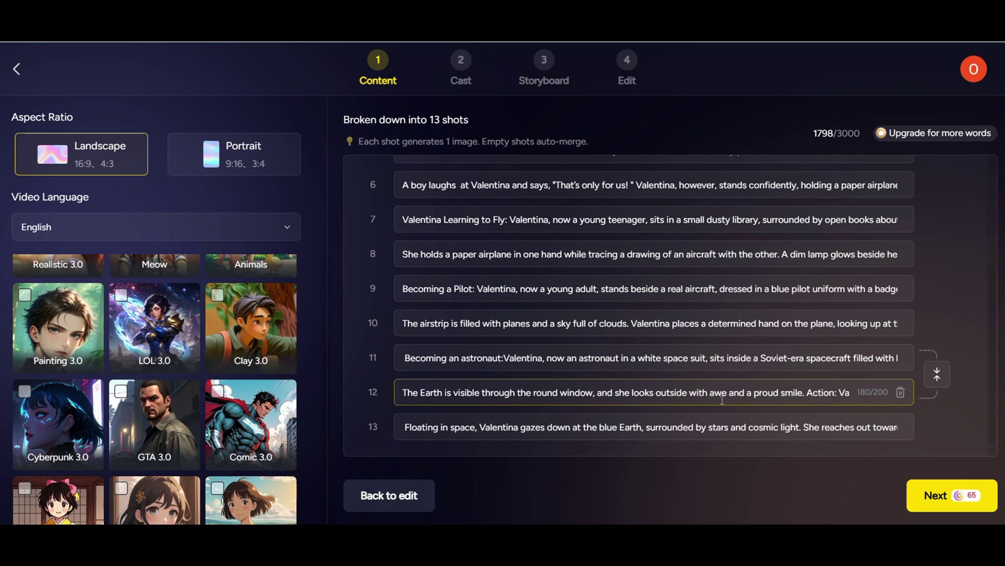
click(707, 427)
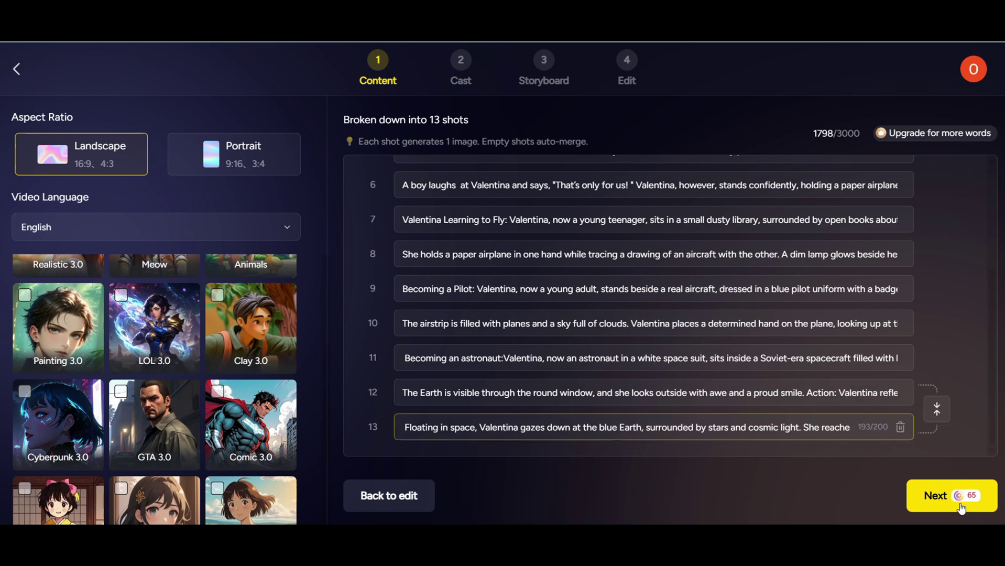
Give Valentina a character picked from the Character Library in the Cast step.
click(960, 503)
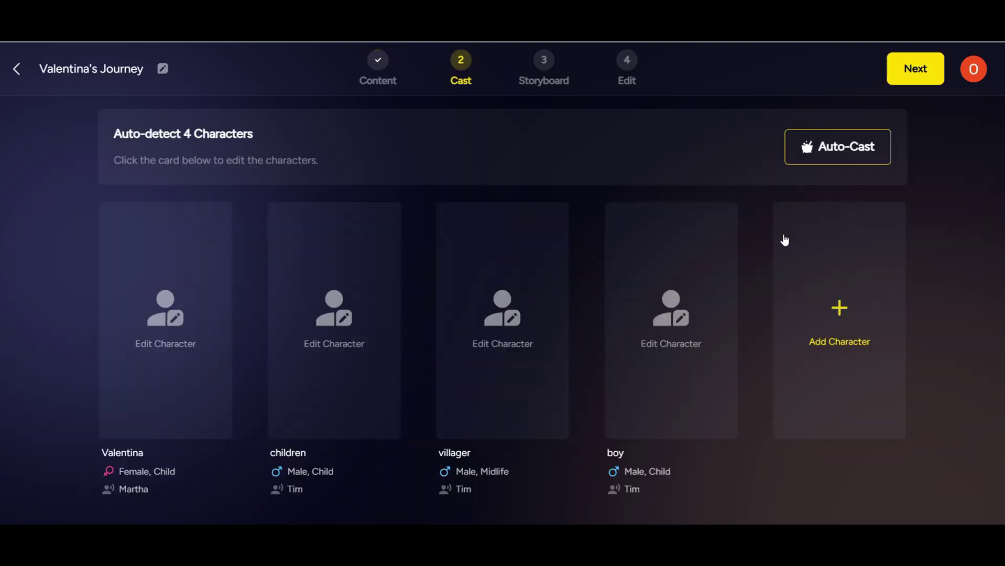
click(200, 334)
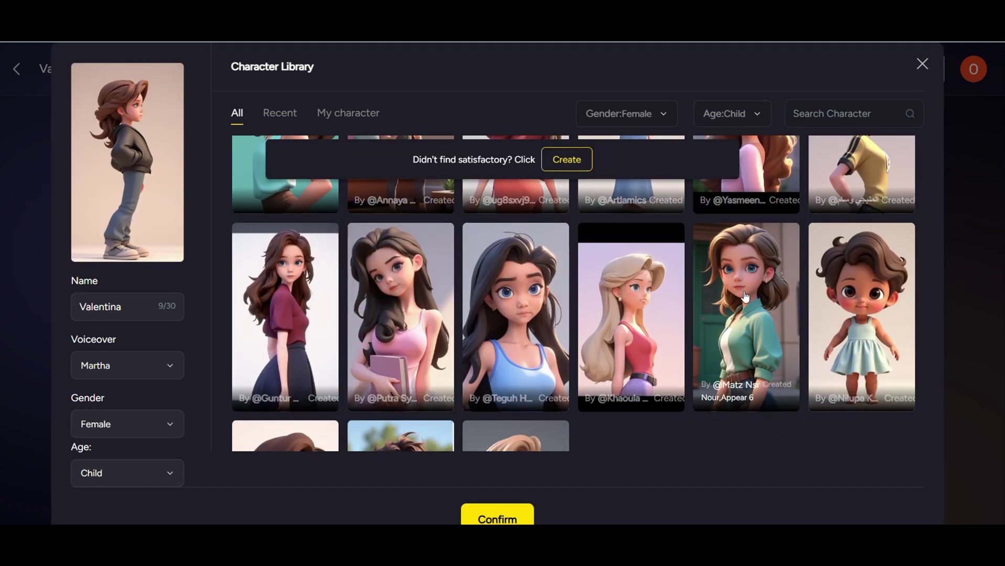
click(745, 295)
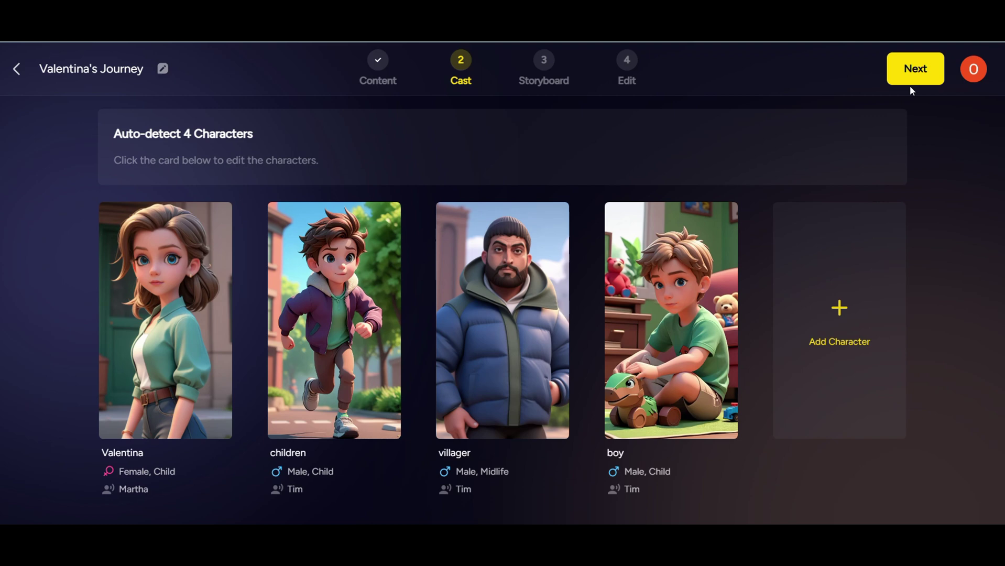
In the storyboard, replace shot 01's caption with pasted story text.
click(916, 71)
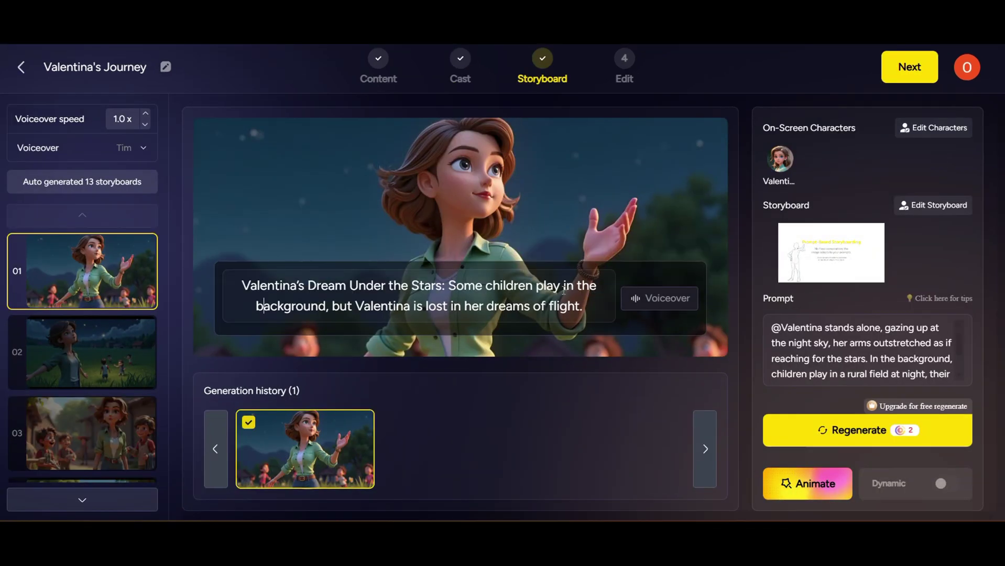
drag(594, 309, 234, 282)
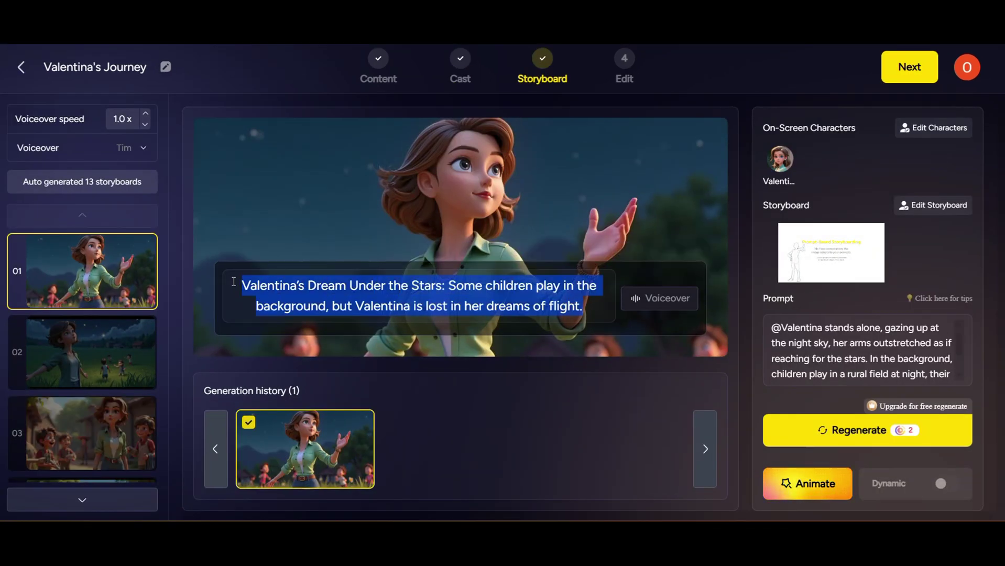
key(BackSpace)
key(ctrl+v)
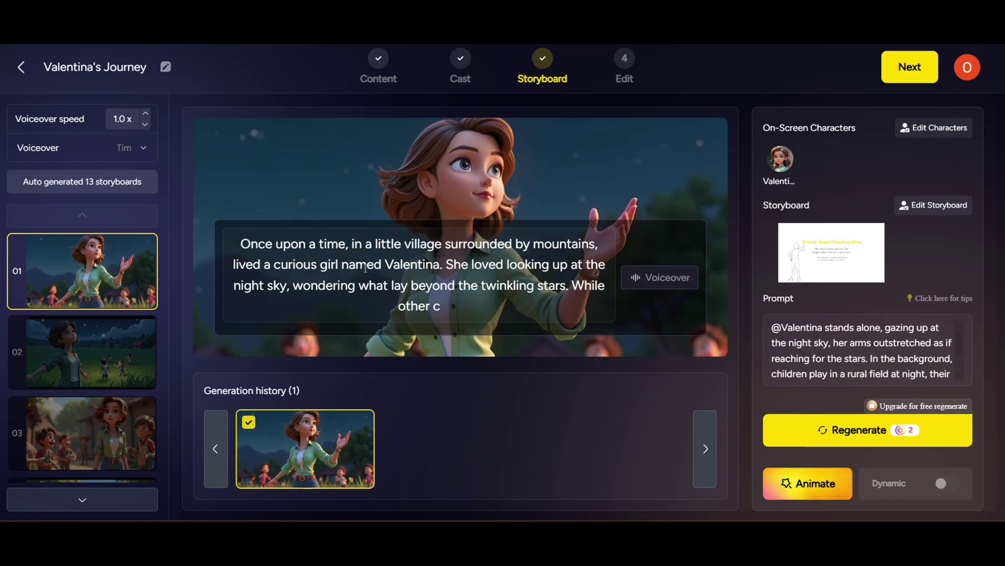
key(ctrl+z)
Copy the story paragraph from ChatGPT.
click(731, 503)
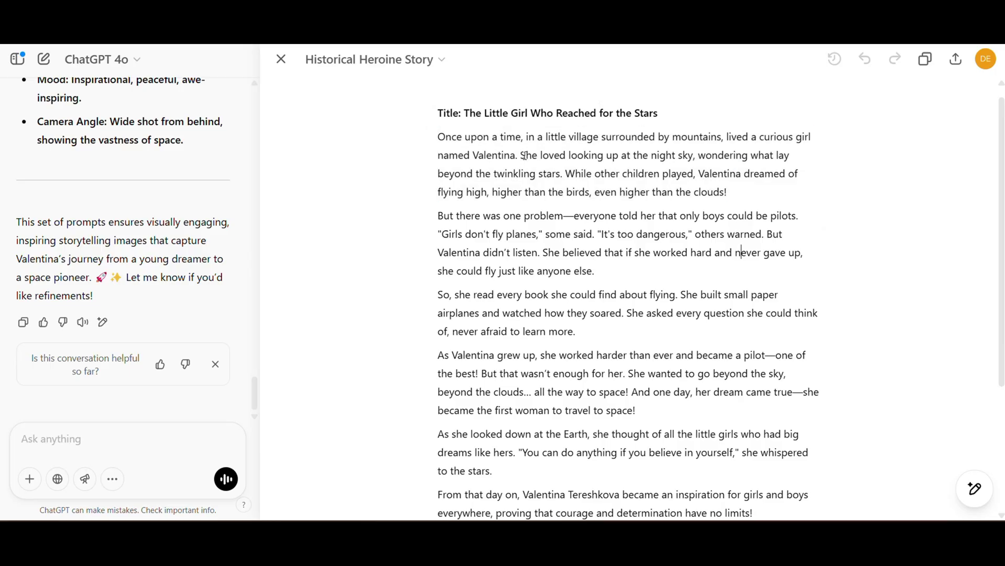
drag(522, 154, 785, 195)
key(alt+Tab)
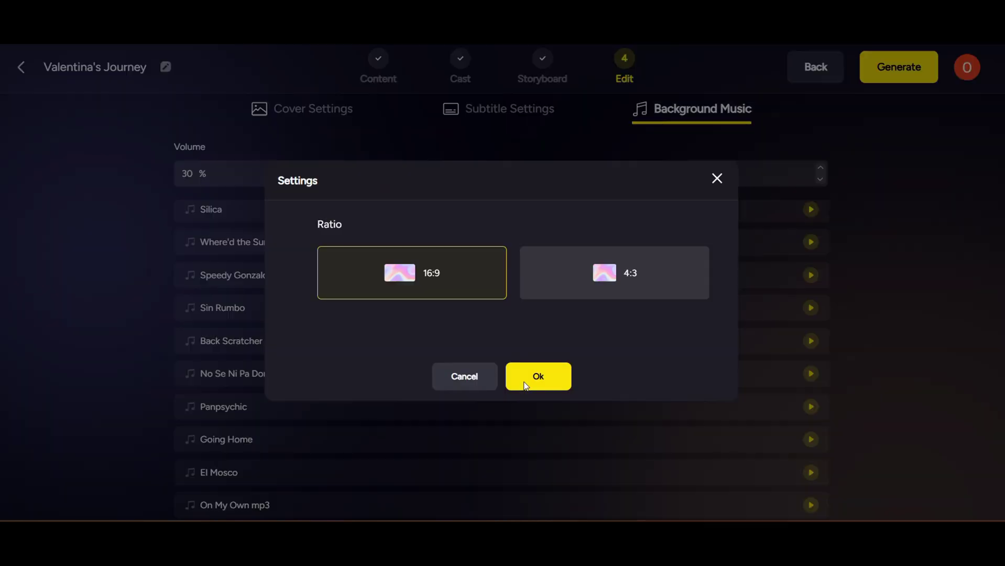
Generate the Valentina's Journey video and play the finished result in the preview.
click(527, 380)
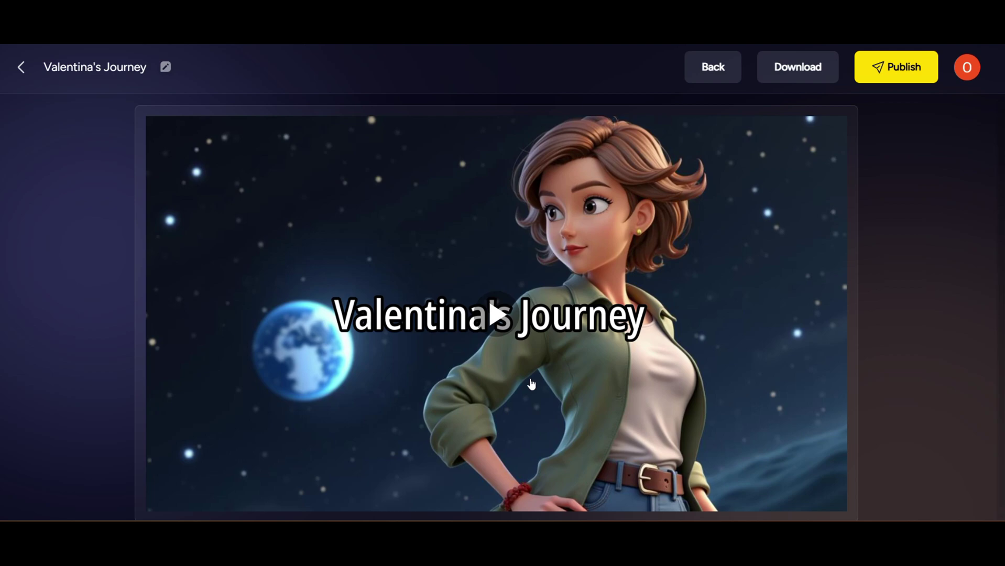
click(498, 315)
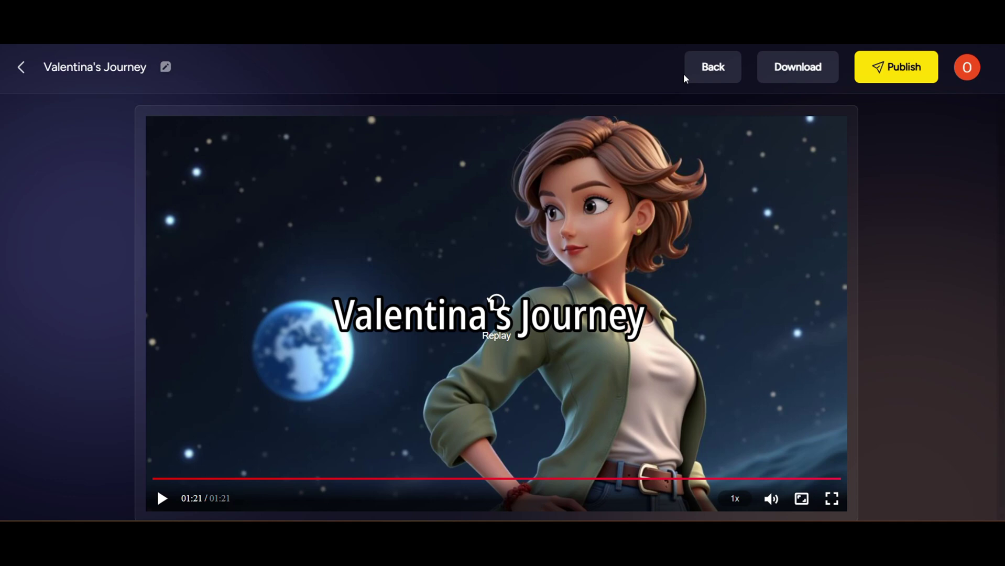
Download the finished Valentina's Journey video from the Download menu.
click(796, 73)
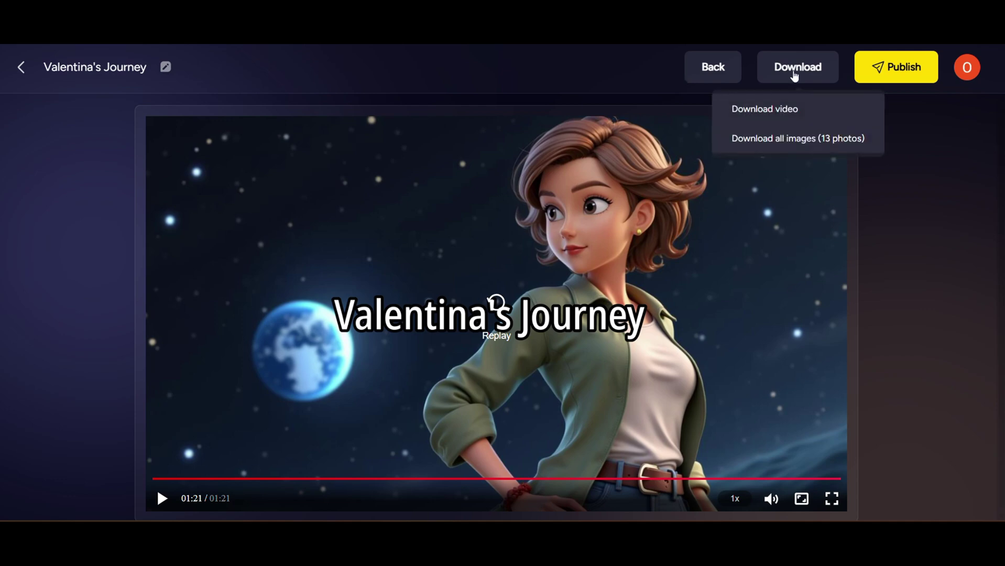
click(771, 112)
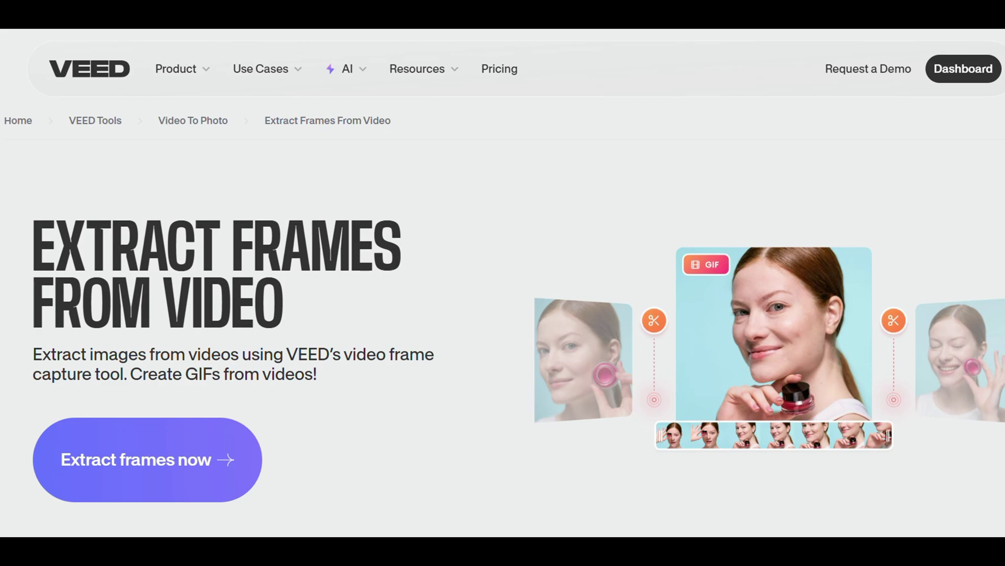
Upload the downloaded Valentina's Journey video into VEED's frame extractor.
click(140, 477)
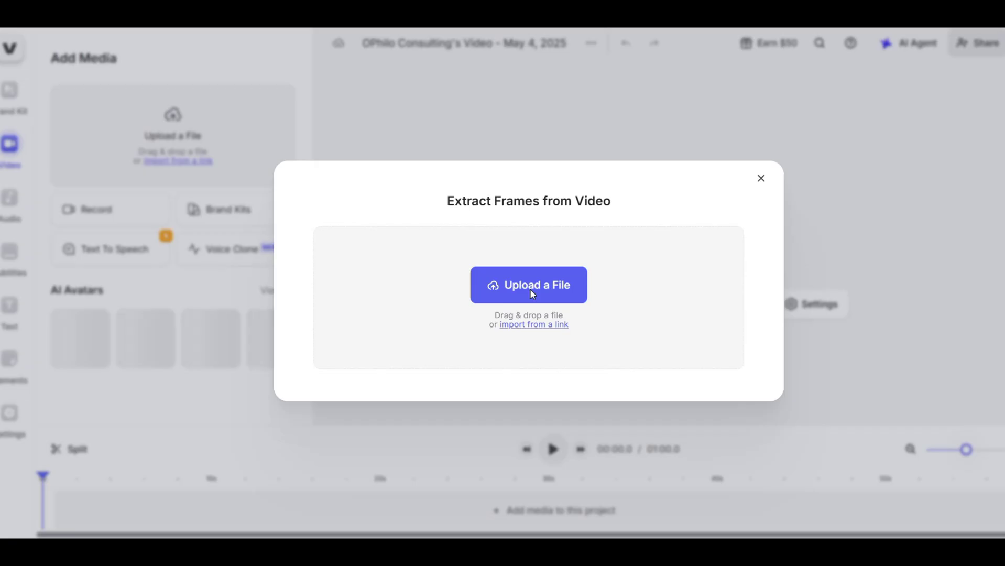
click(530, 289)
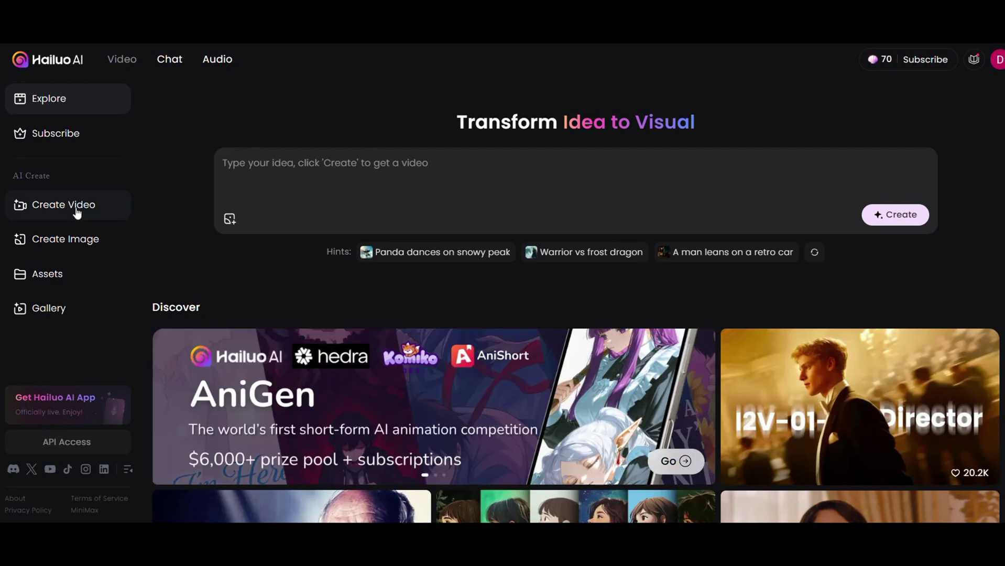
Open Hailuo AI's Create Video page from the sidebar, on the I2V tab.
click(77, 211)
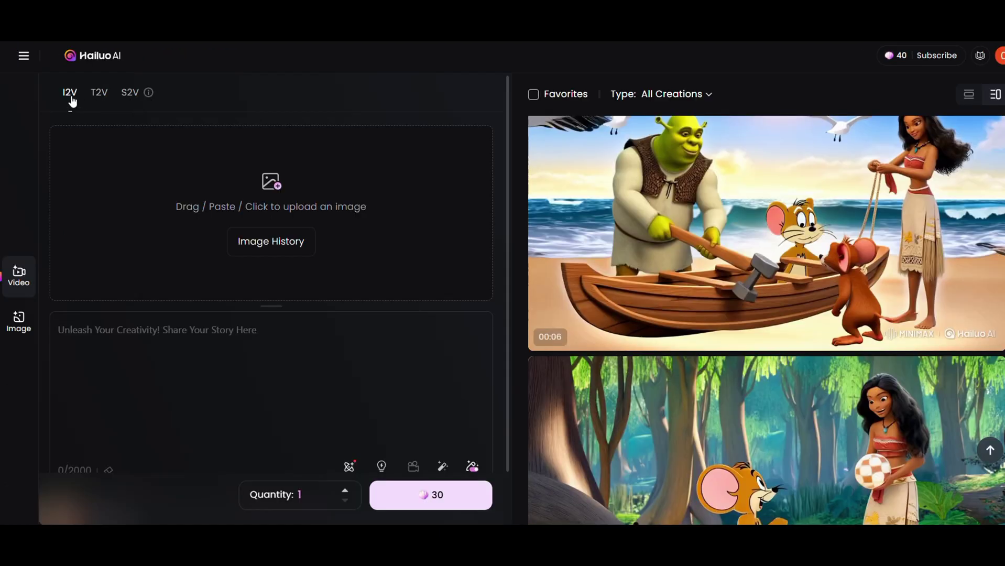